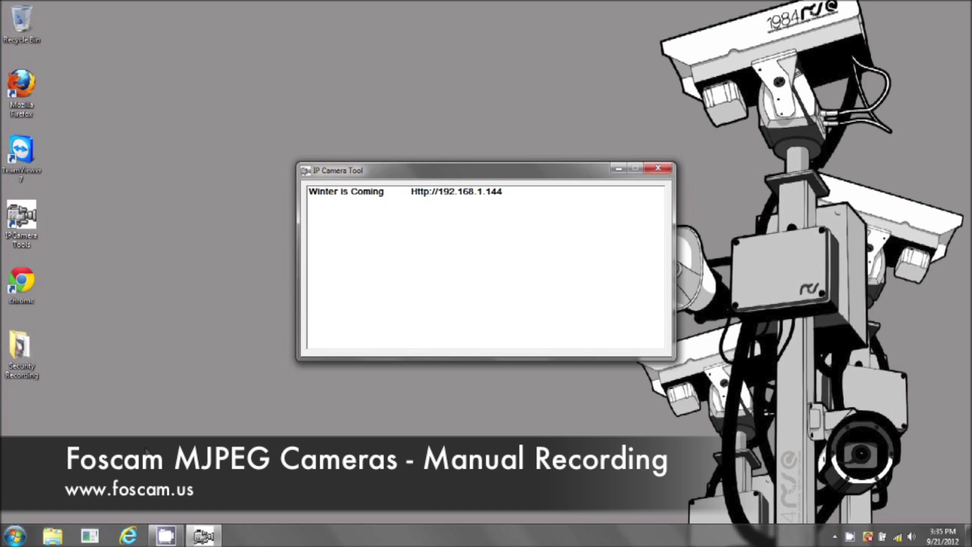
left_click(129, 538)
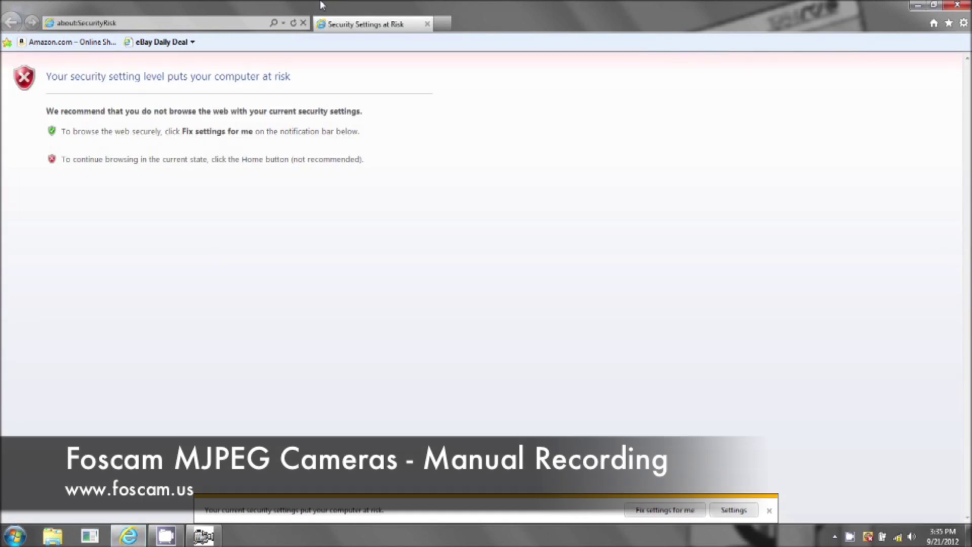
left_click(155, 21)
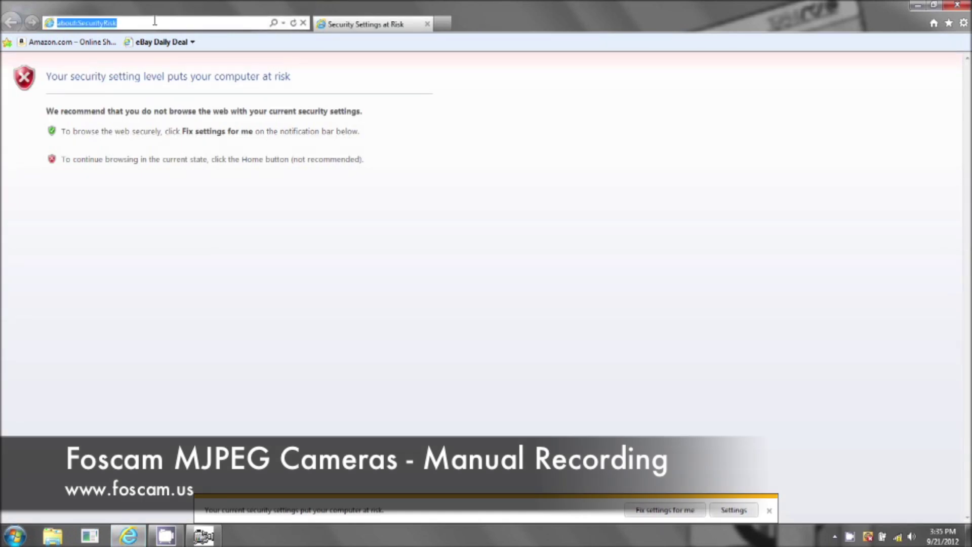
type("http://192.168.1.144/")
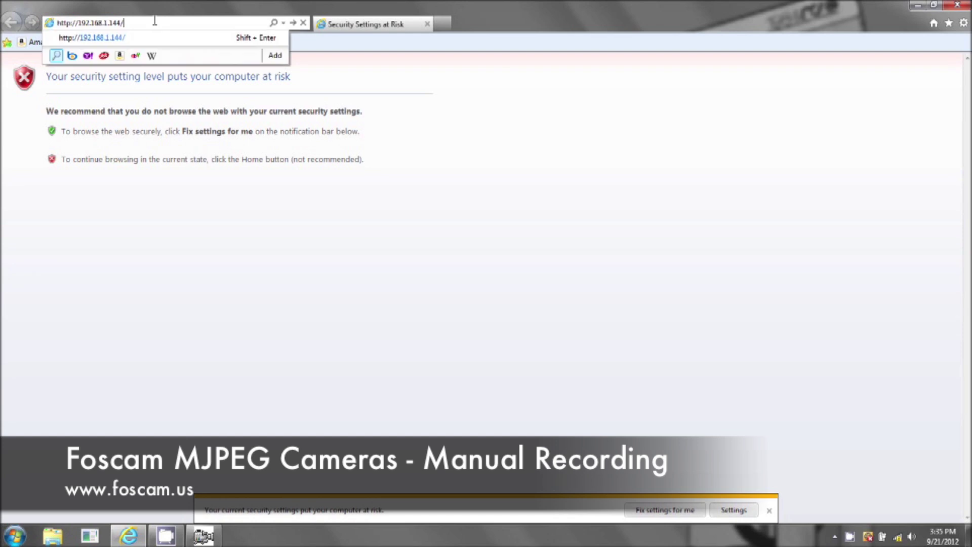
key("Return")
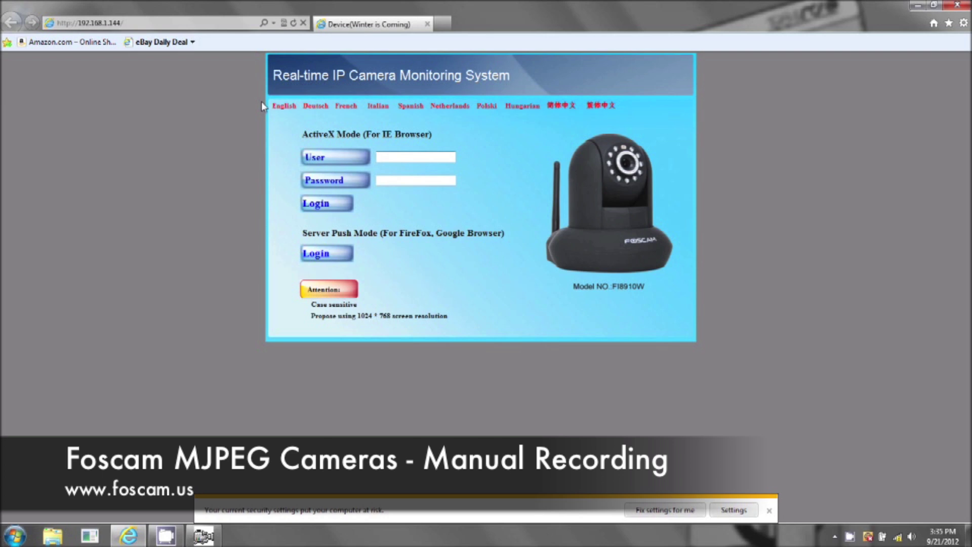
- Log in to the camera in ActiveX mode with the administrator credentials to show the live feed
type("admin")
left_click(329, 210)
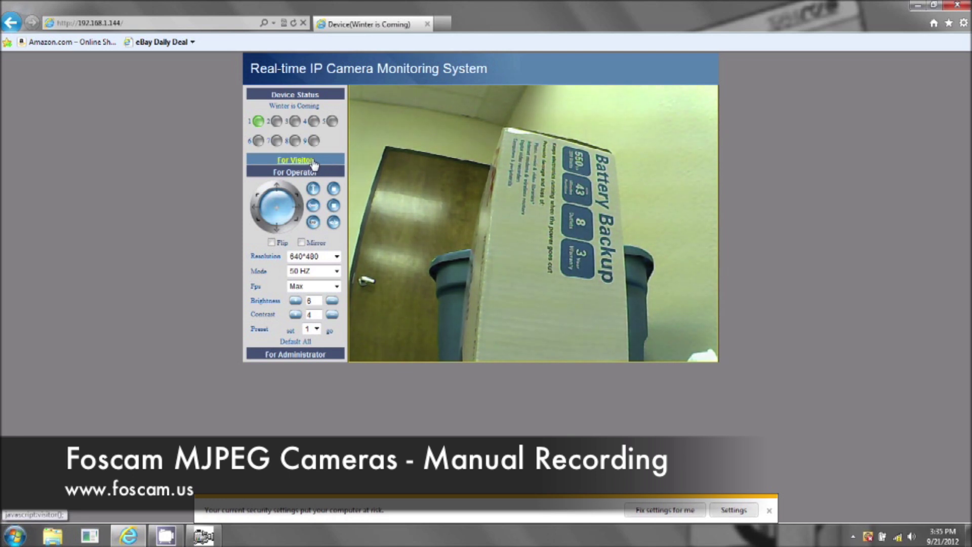
- Expand the For Visitor options and start recording channel 1's live view
left_click(313, 161)
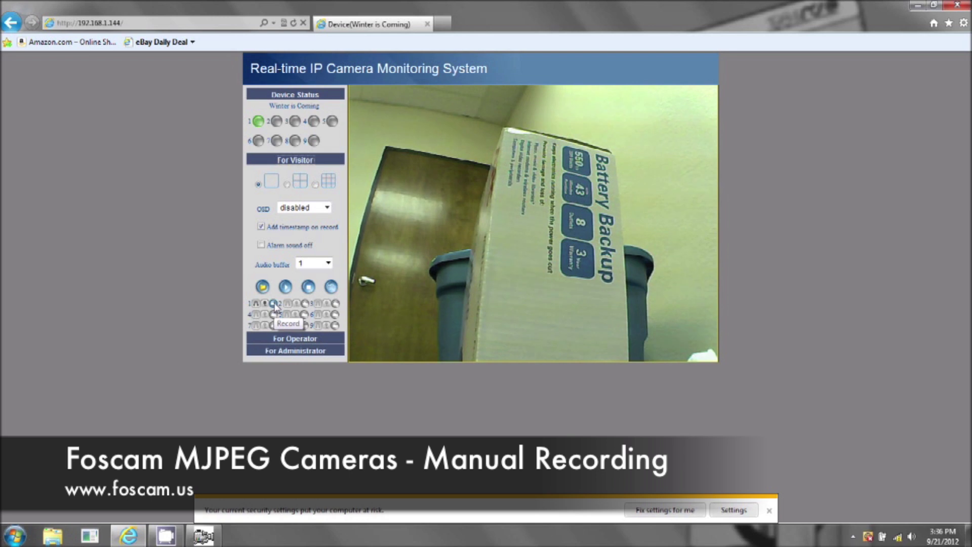
left_click(273, 304)
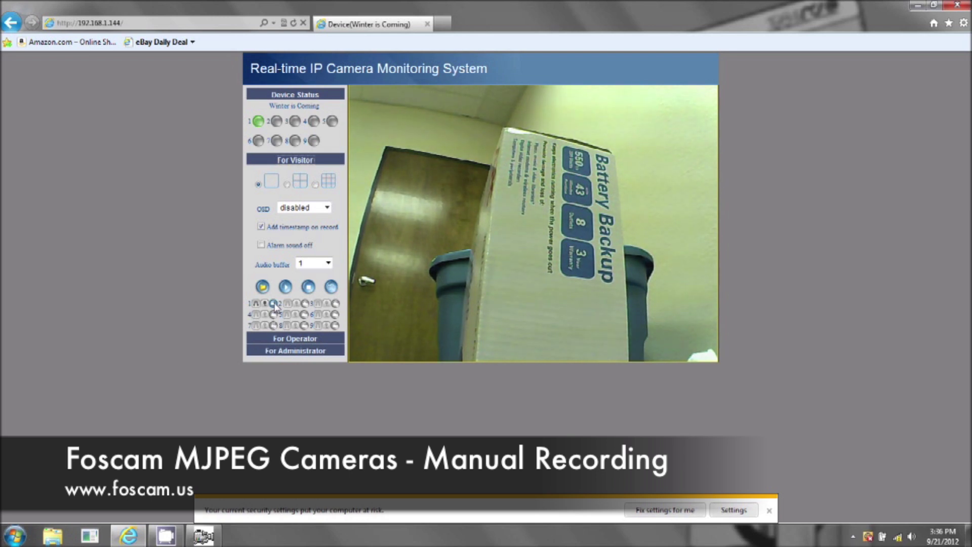
- Go to For Administrator > Users Settings to view the record path settings
left_click(271, 354)
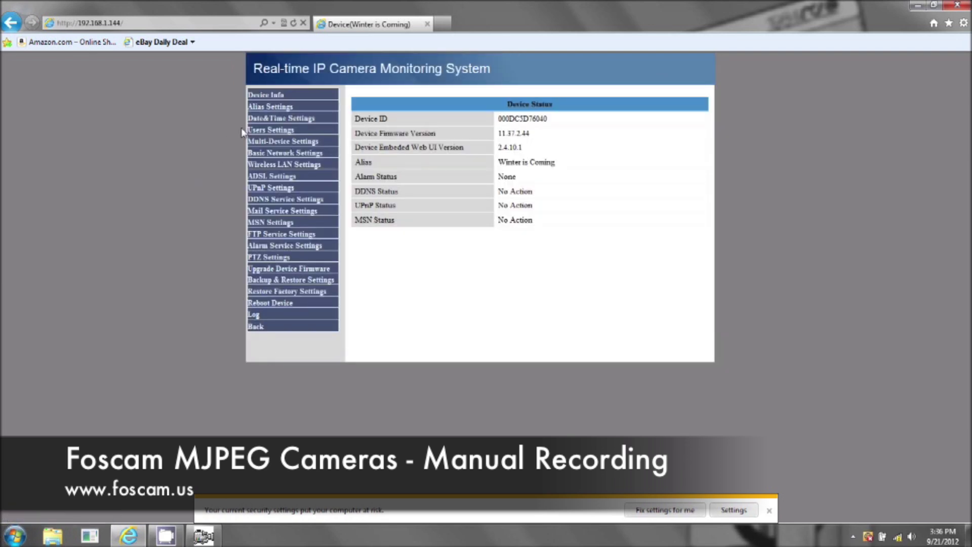
left_click(264, 132)
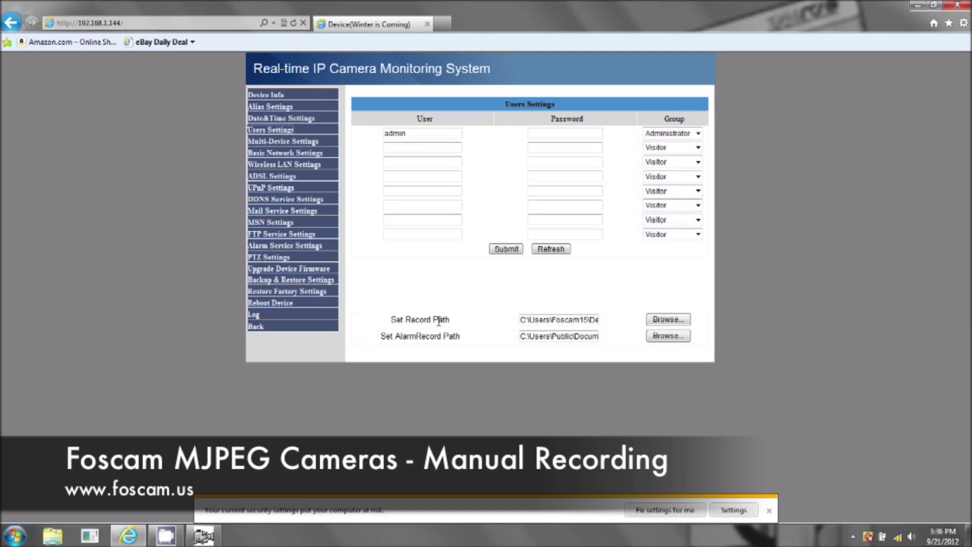
- Set the record path to the Foscam15 Desktop folder, then go back to the live view
left_click(681, 324)
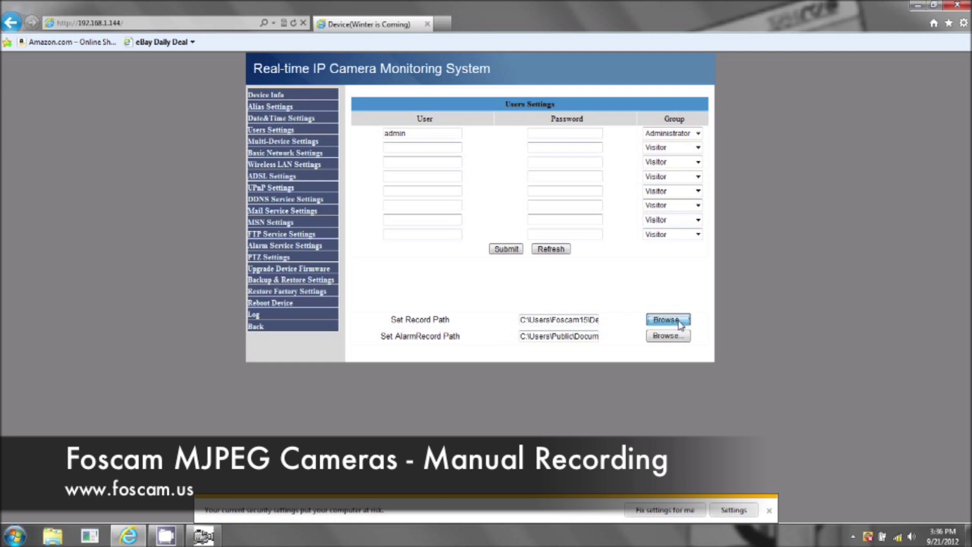
left_click(406, 231)
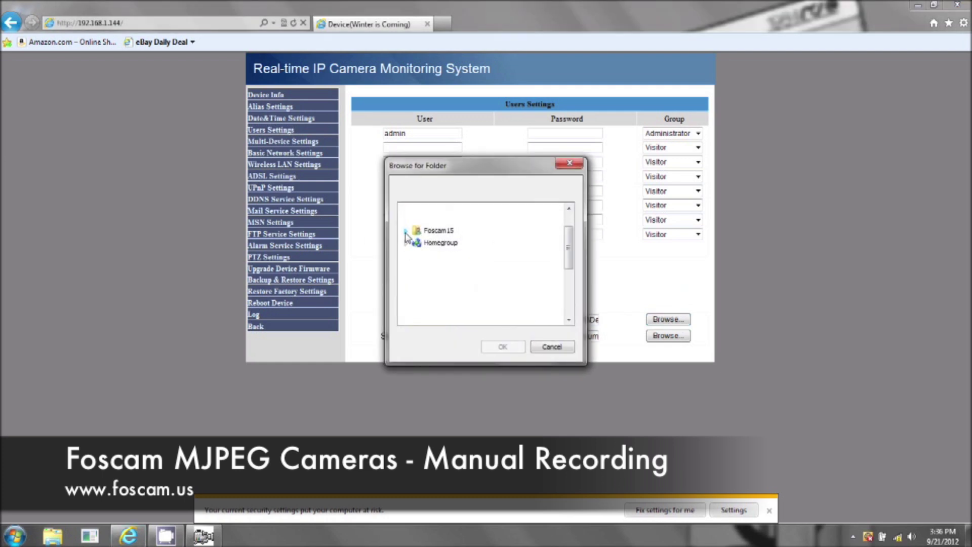
left_click(452, 254)
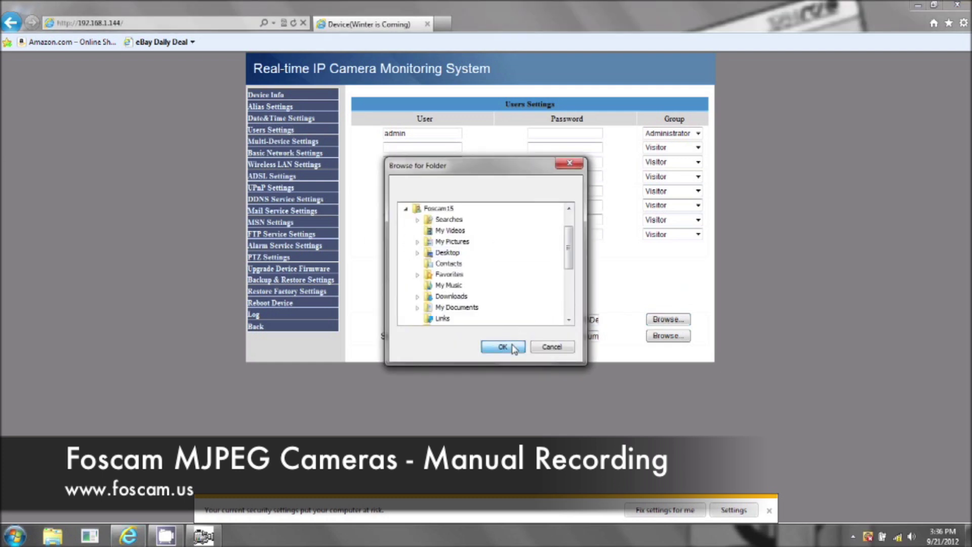
left_click(504, 347)
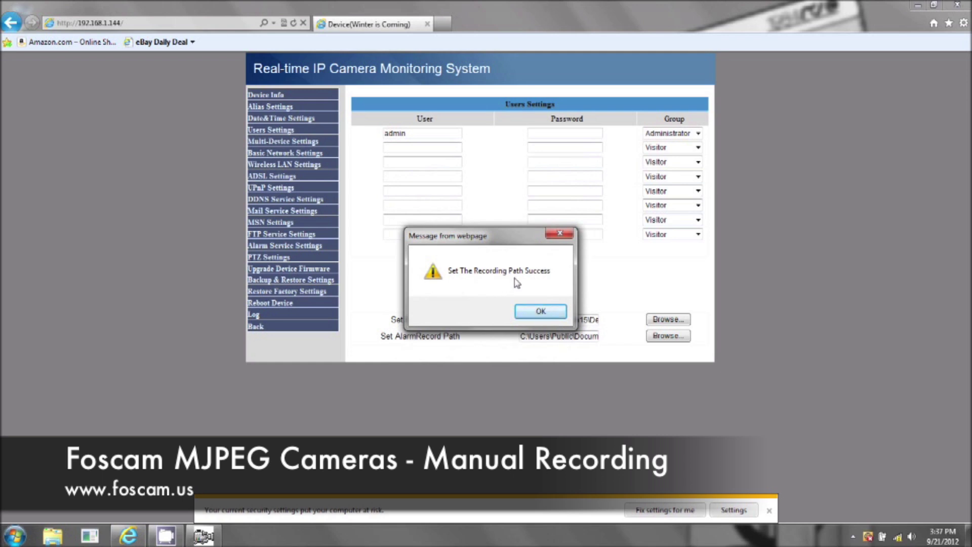
left_click(541, 313)
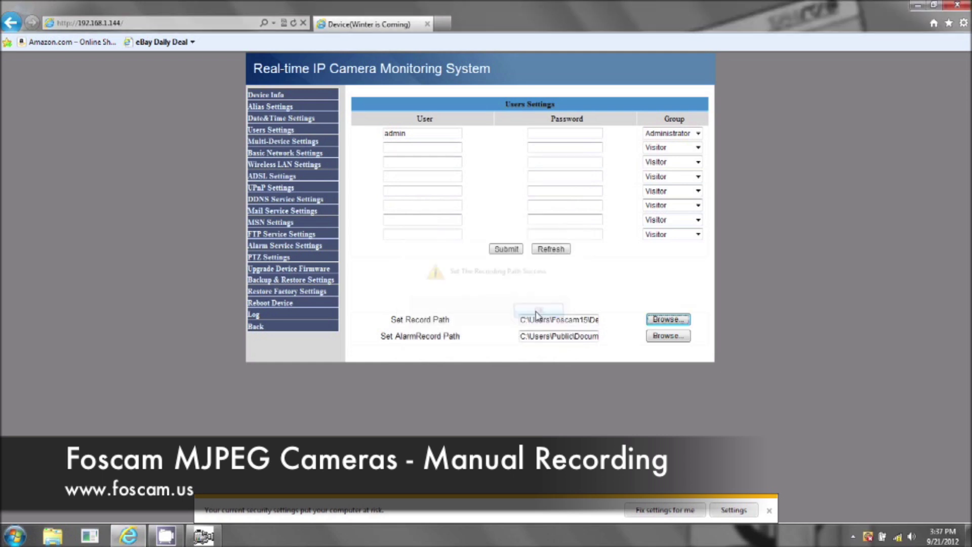
left_click(261, 326)
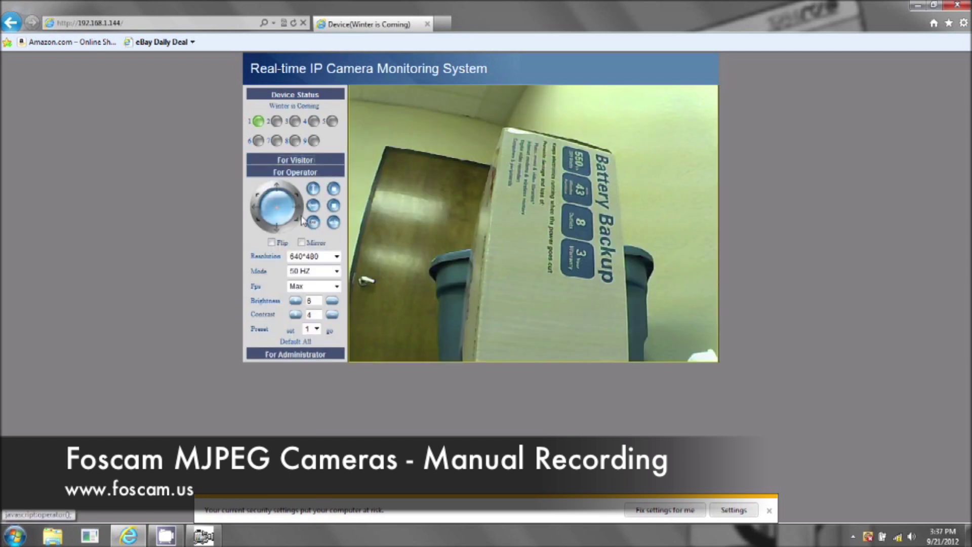
- Re-expand the For Visitor recording controls and restore the Internet Explorer window
left_click(286, 161)
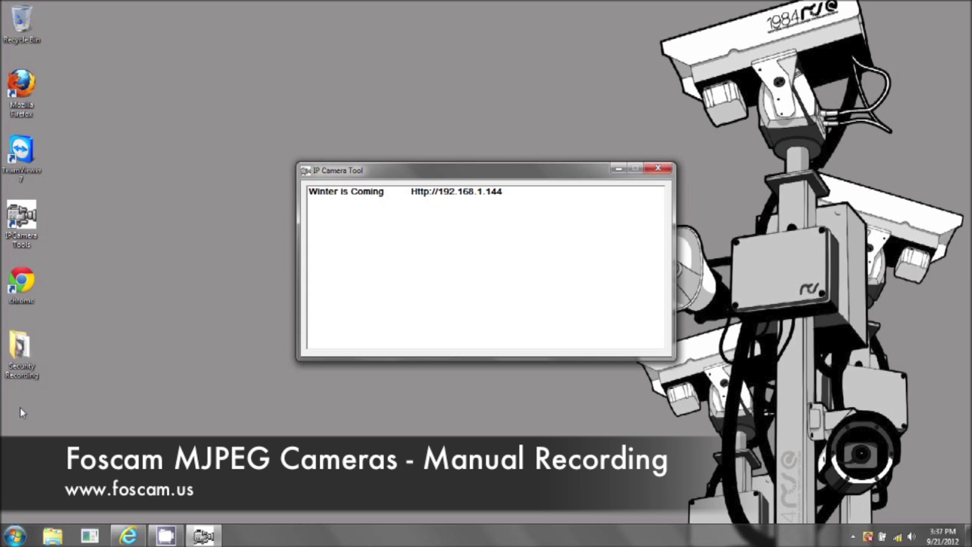
left_click(129, 536)
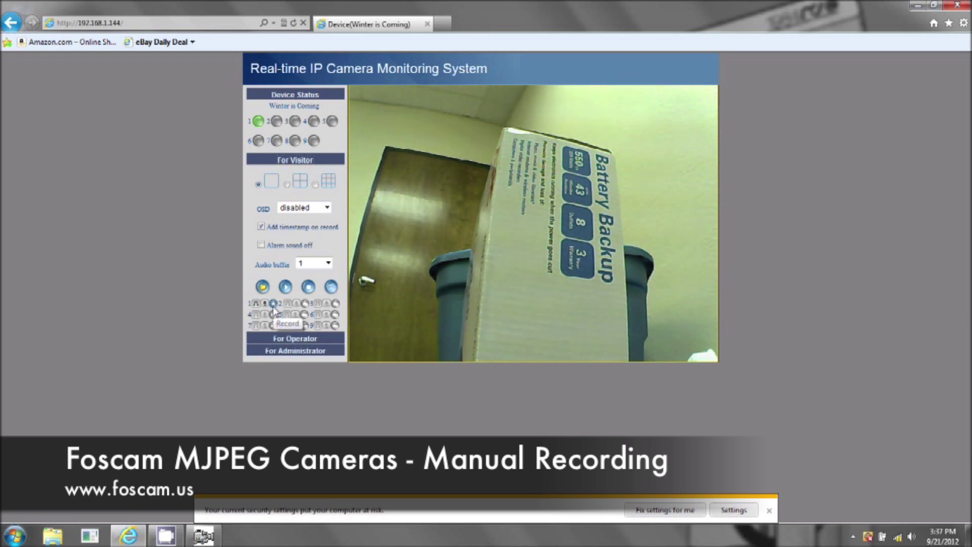
- Start recording camera 1 and pan it up-right, down-left, down-right and up-left
left_click(274, 306)
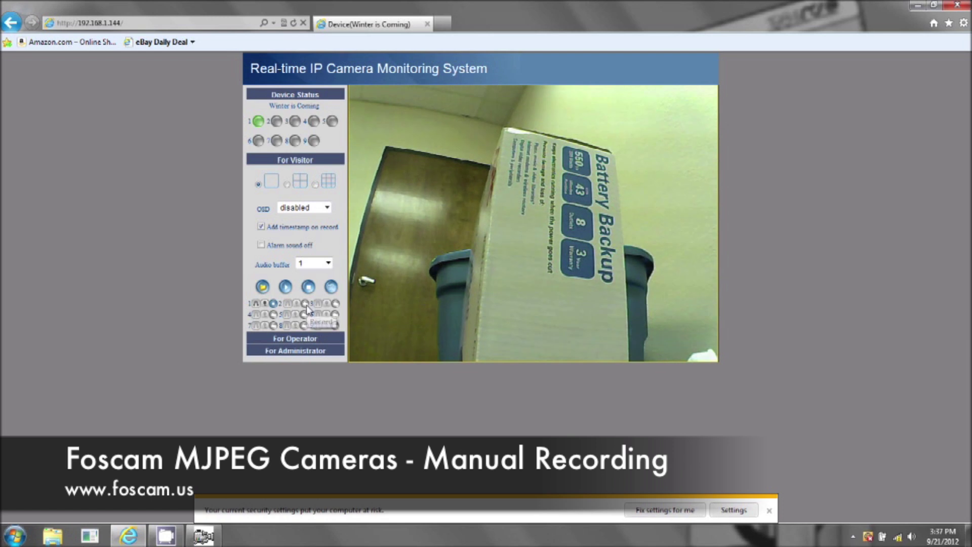
left_click(314, 338)
left_click(297, 196)
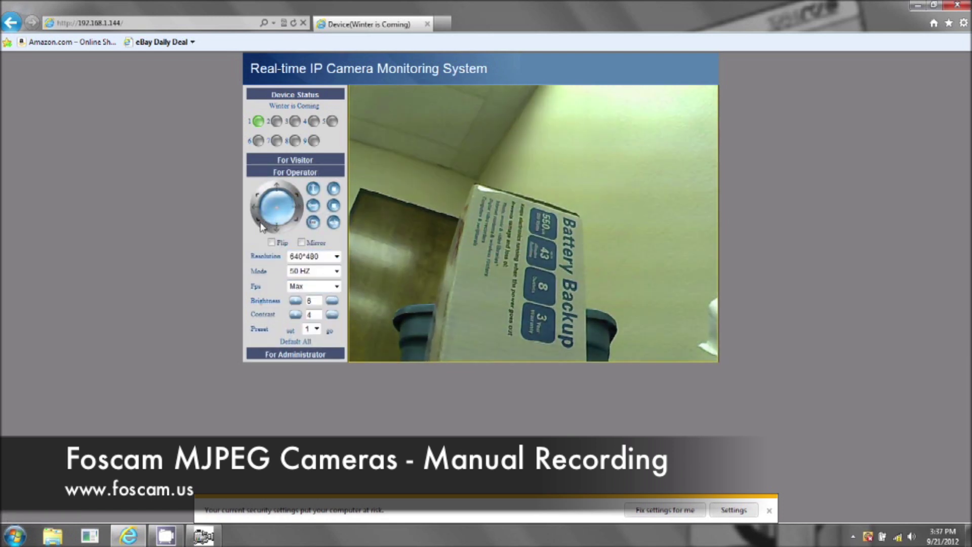
left_click(262, 227)
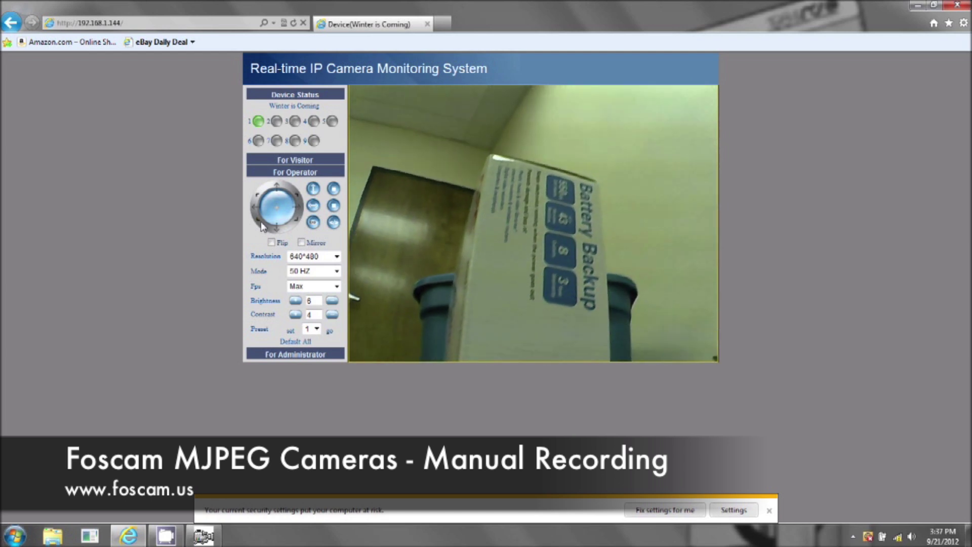
left_click(297, 225)
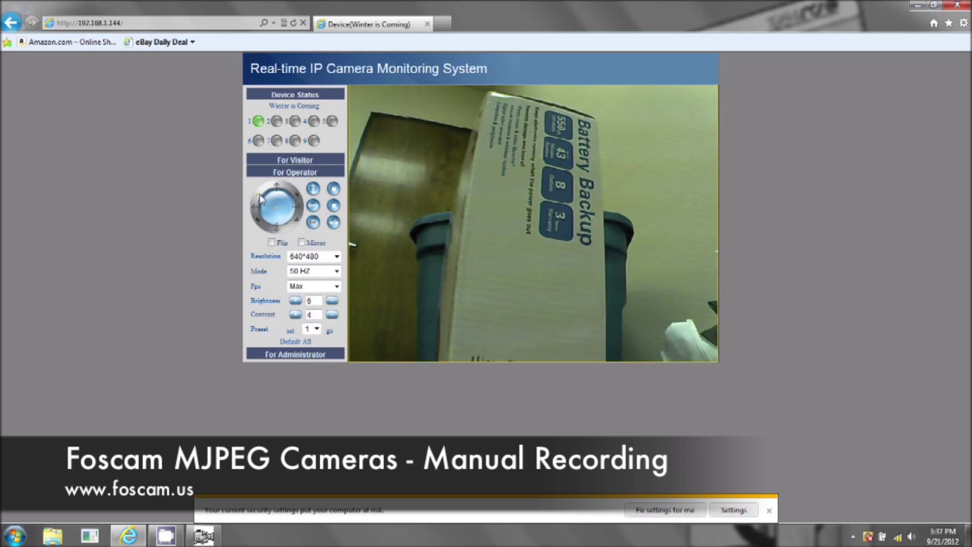
left_click(260, 198)
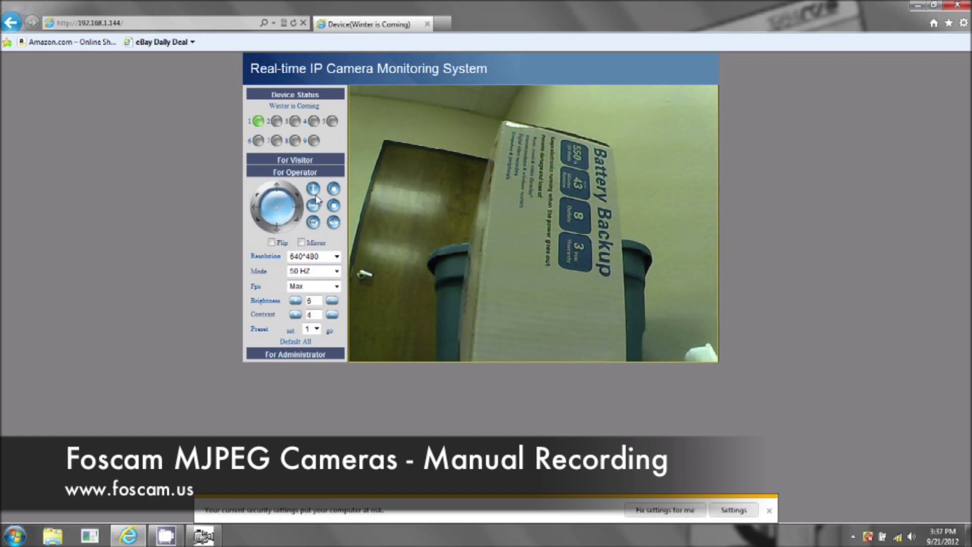
- Stop the camera 1 recording from For Visitor and minimise the browser
left_click(298, 160)
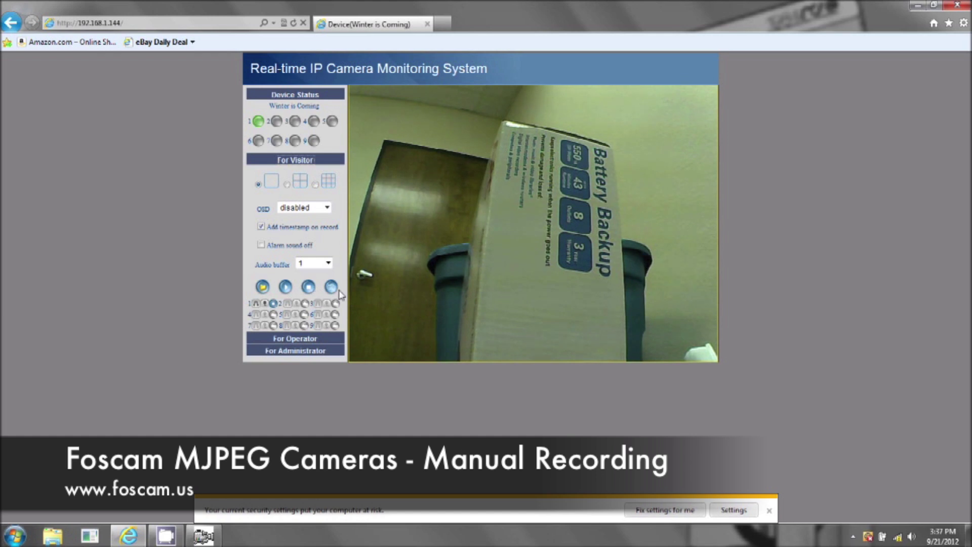
left_click(274, 304)
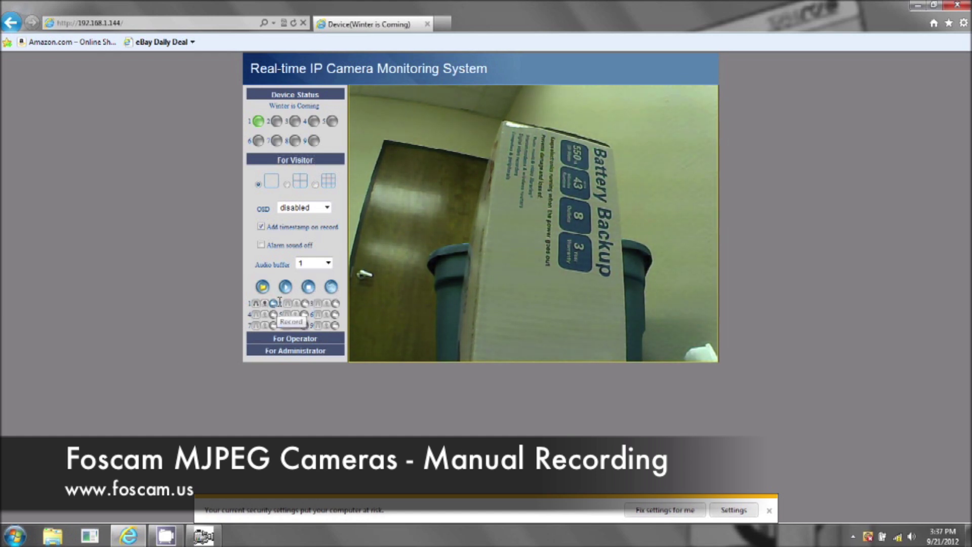
left_click(918, 5)
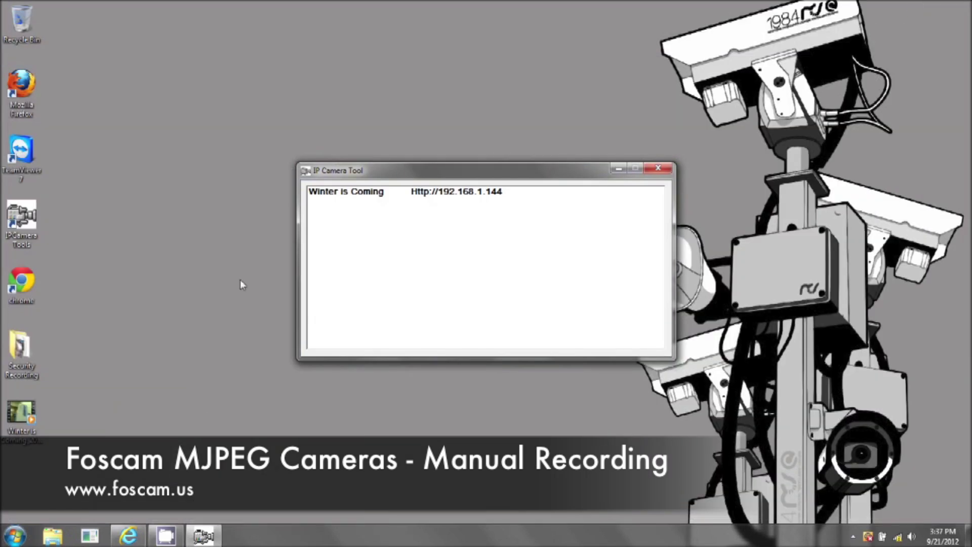
double_click(29, 416)
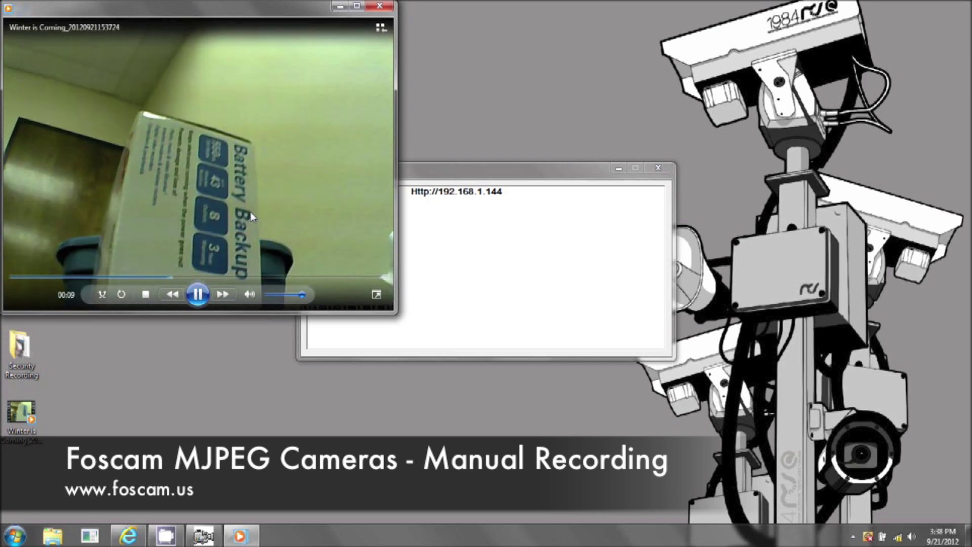
left_click(380, 5)
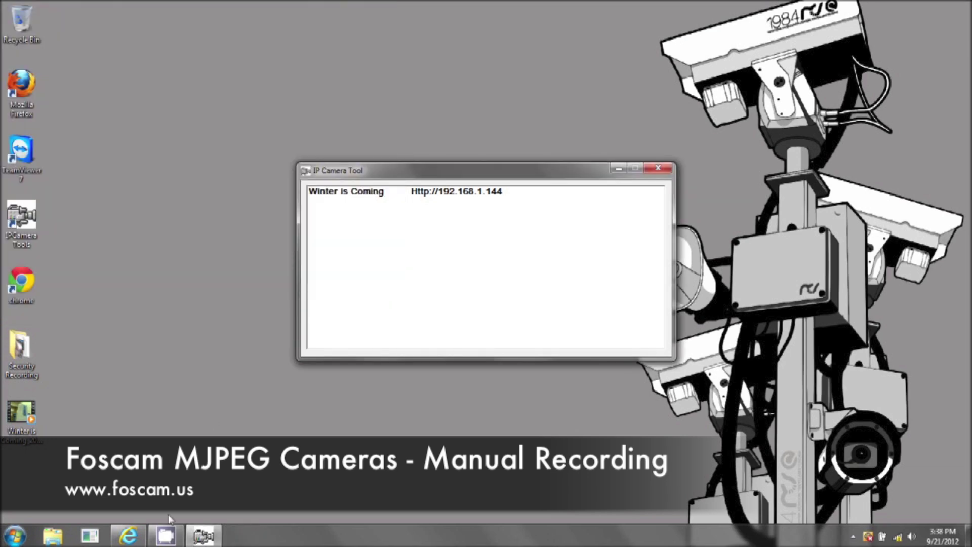
- Restore the browser, check Set Record Path in Users Settings, then close the camera page
left_click(137, 541)
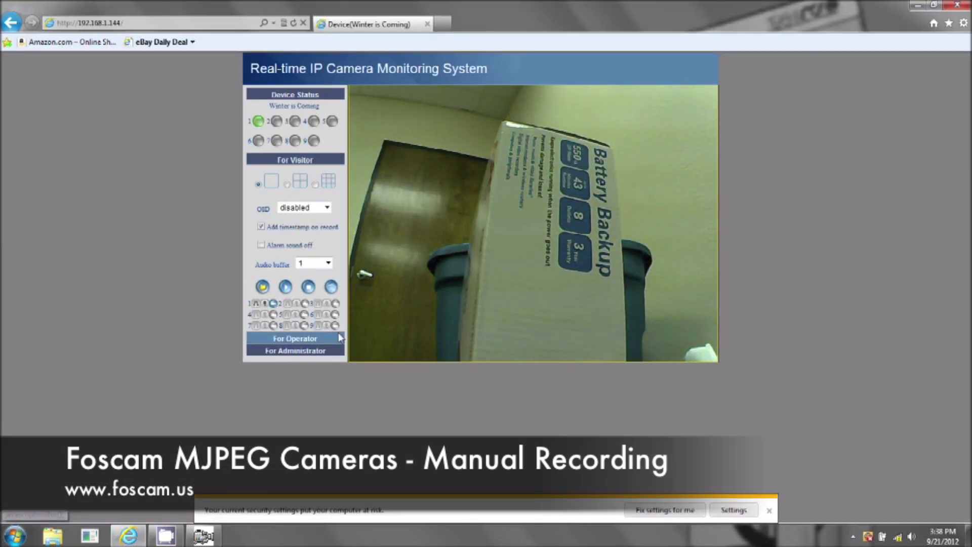
left_click(298, 352)
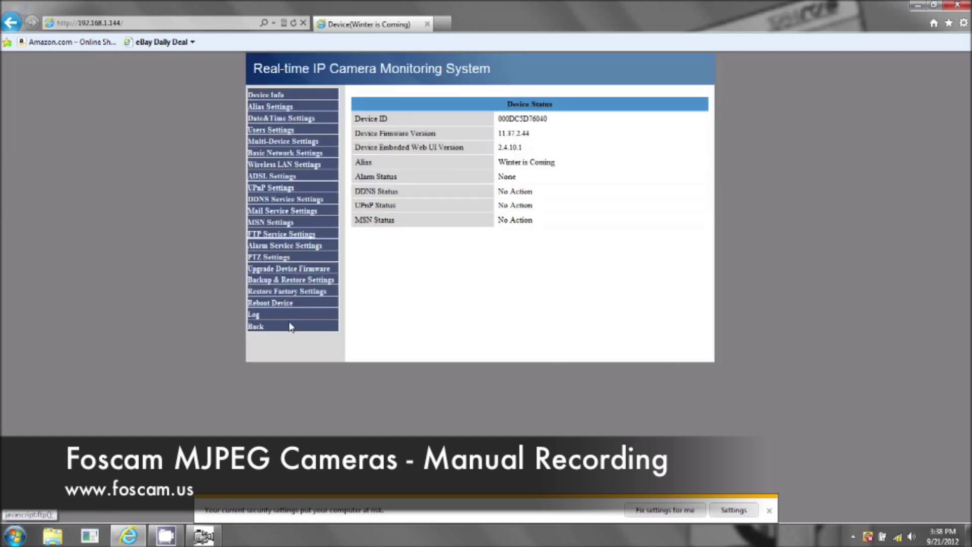
left_click(256, 327)
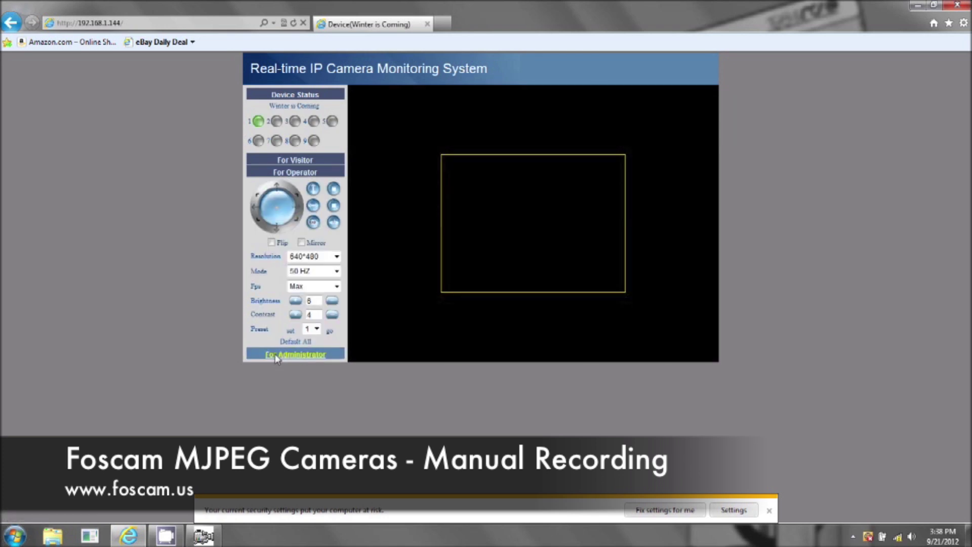
left_click(277, 352)
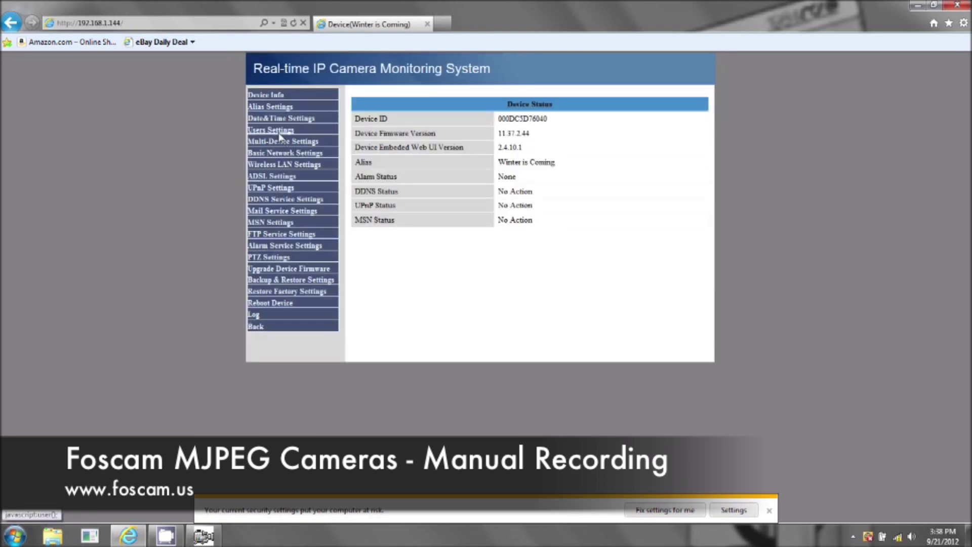
left_click(274, 131)
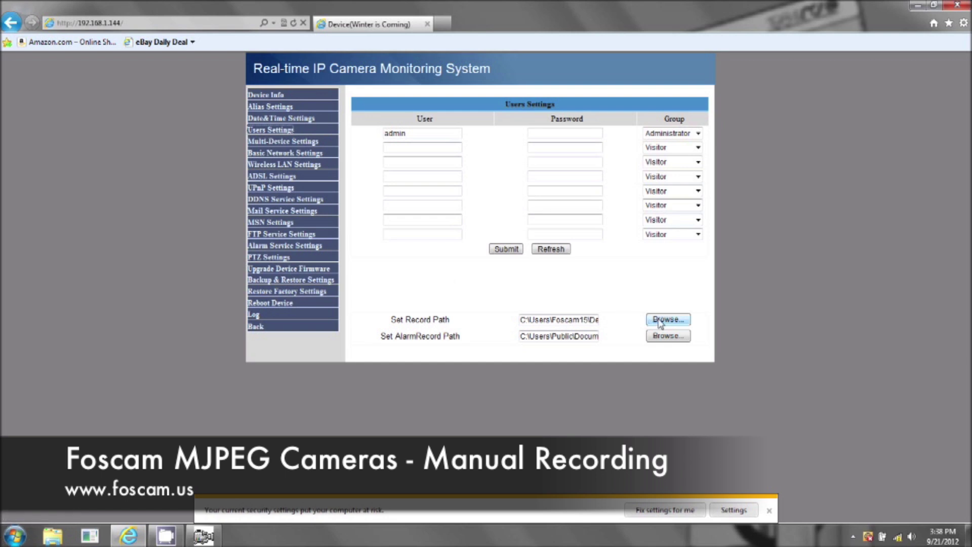
left_click(255, 326)
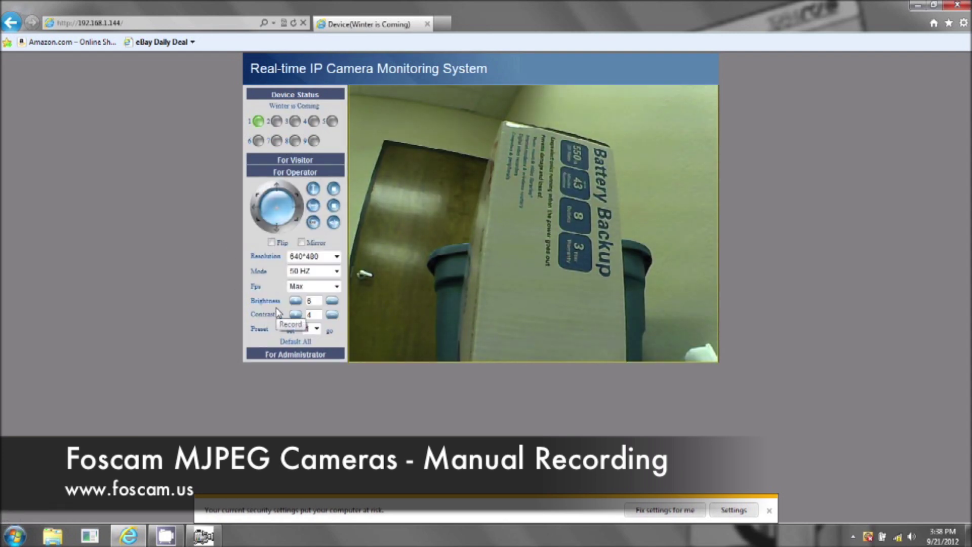
left_click(958, 6)
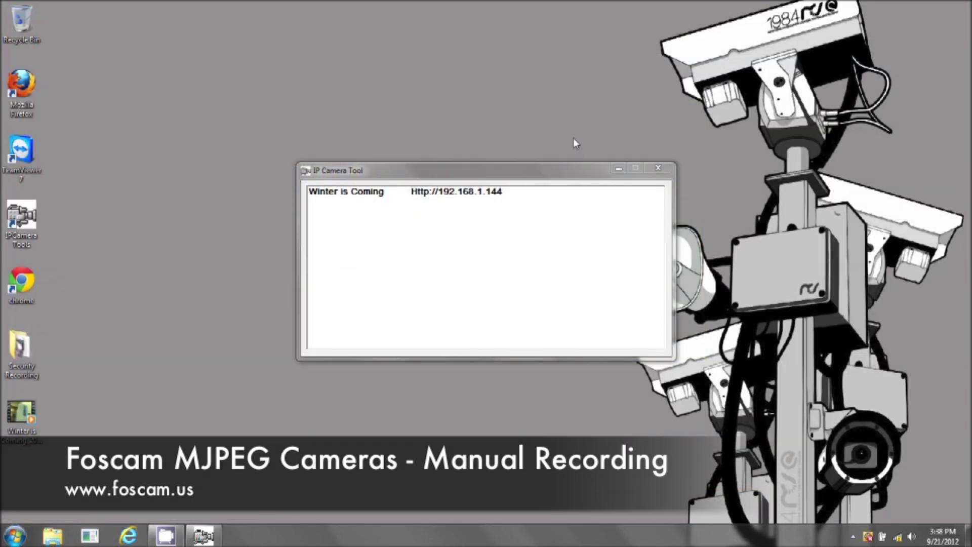